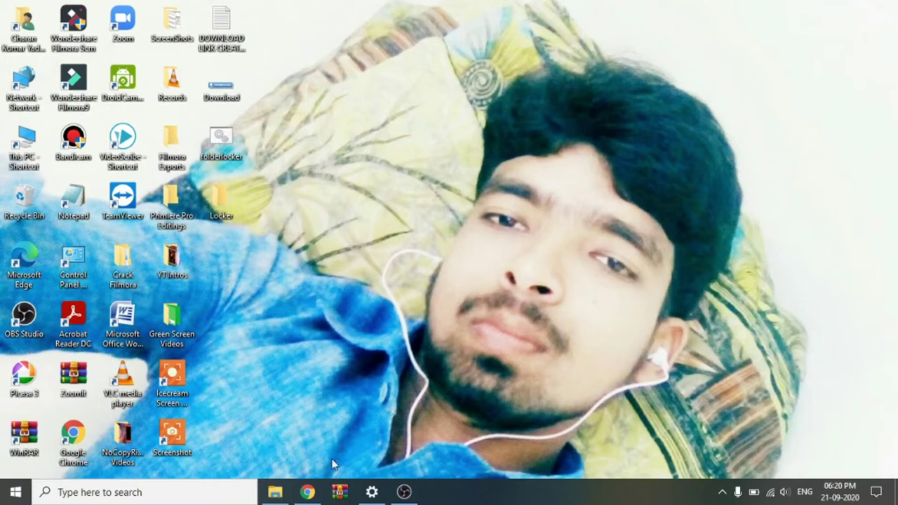
Enter the keyword 'How To Print More Photos In Single Pape' in SEOPressor and mark it as a brand/product.
click(307, 492)
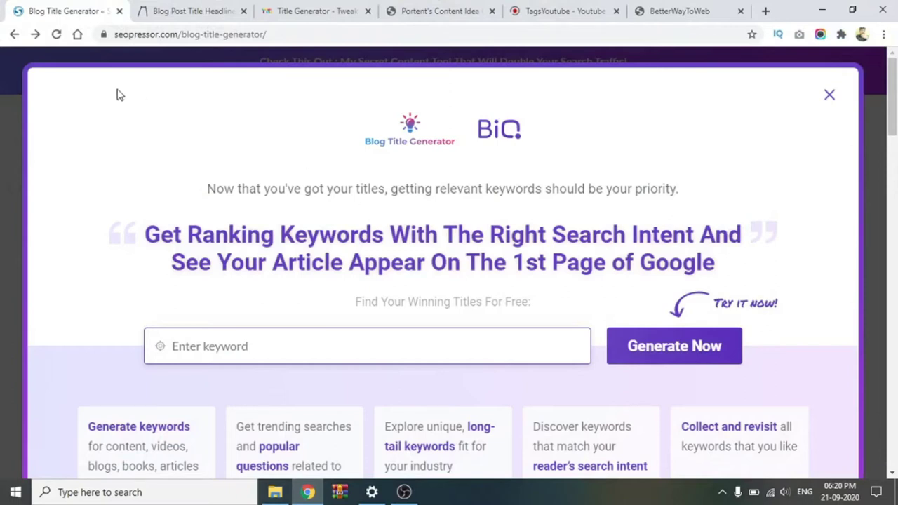
click(14, 35)
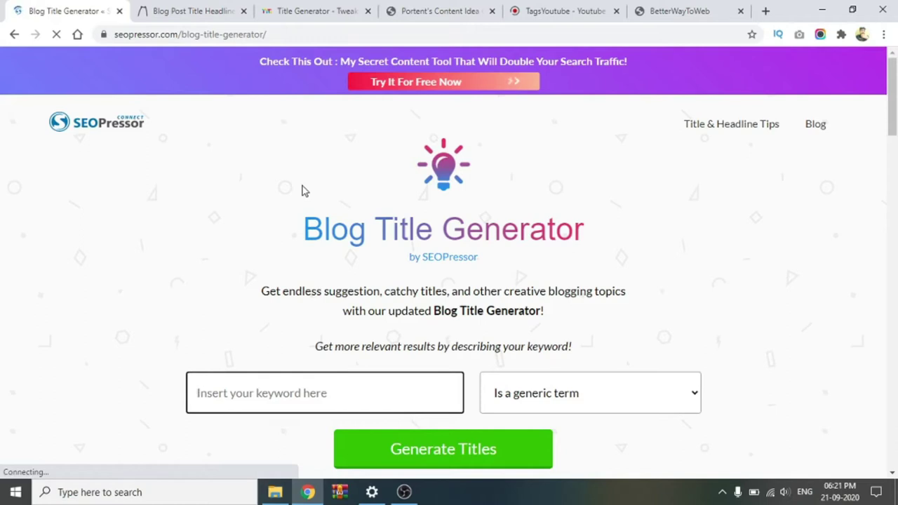
click(321, 396)
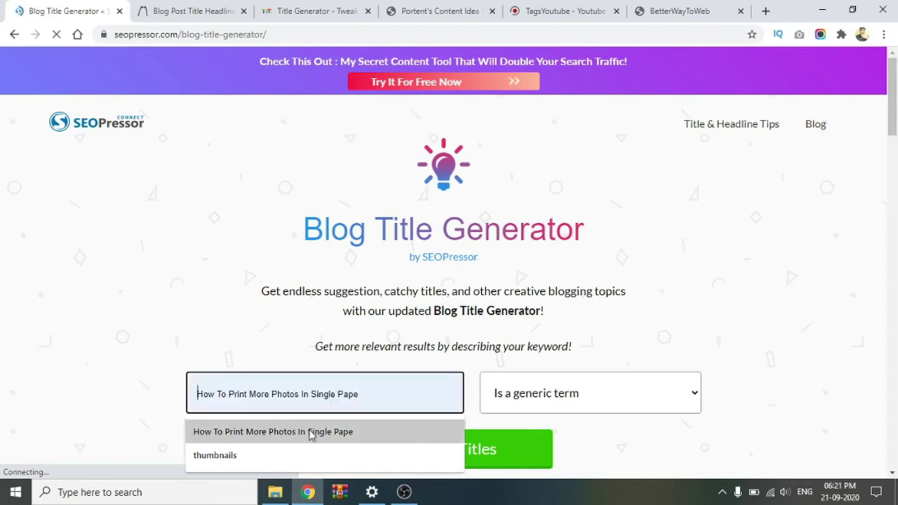
click(347, 435)
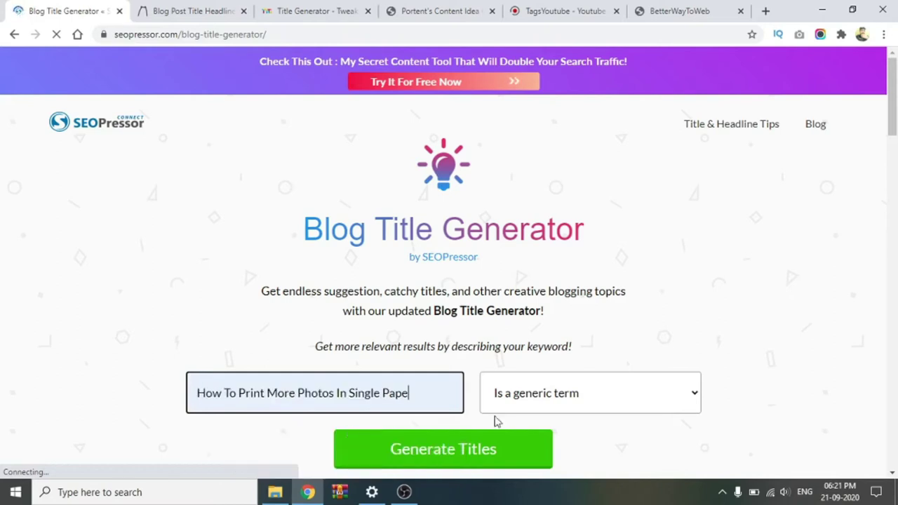
click(683, 397)
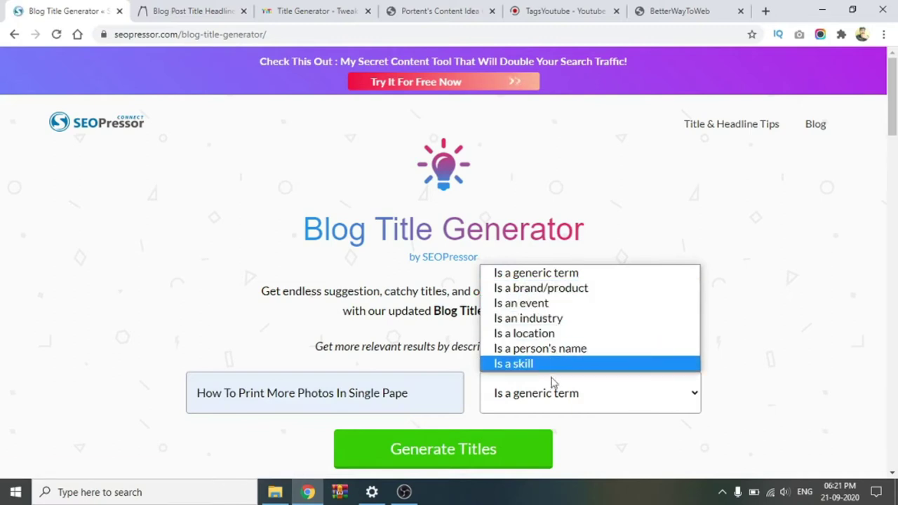
click(577, 288)
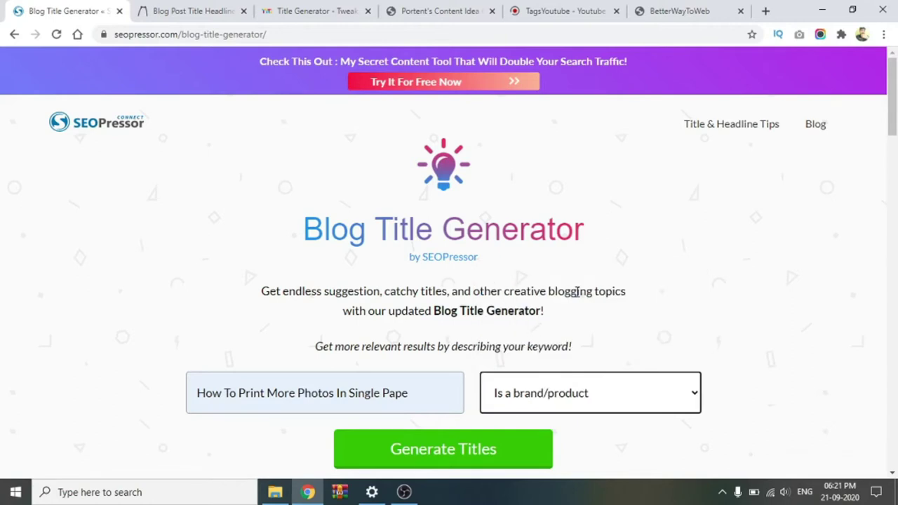
Generate SEOPressor title ideas (3/1168) for the photo-printing keyword, then a fresh set, before moving to FATJOE.
click(460, 456)
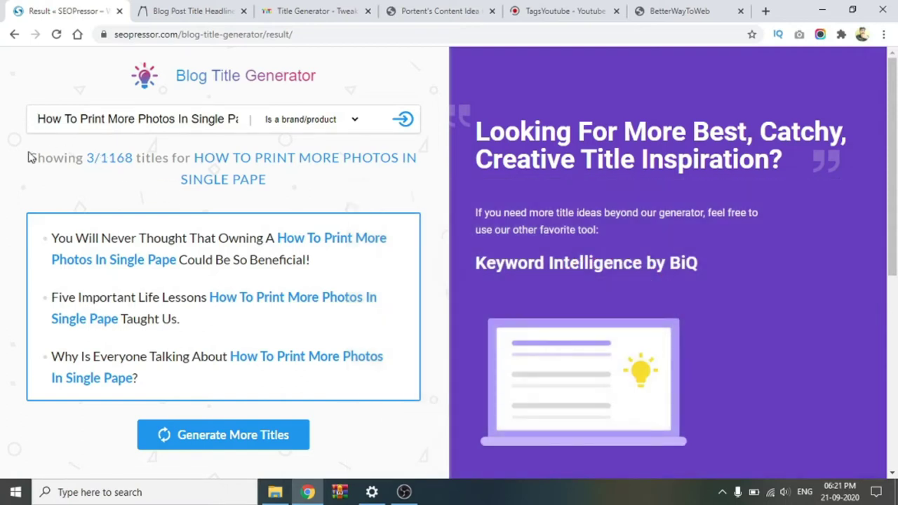
drag(31, 155, 202, 179)
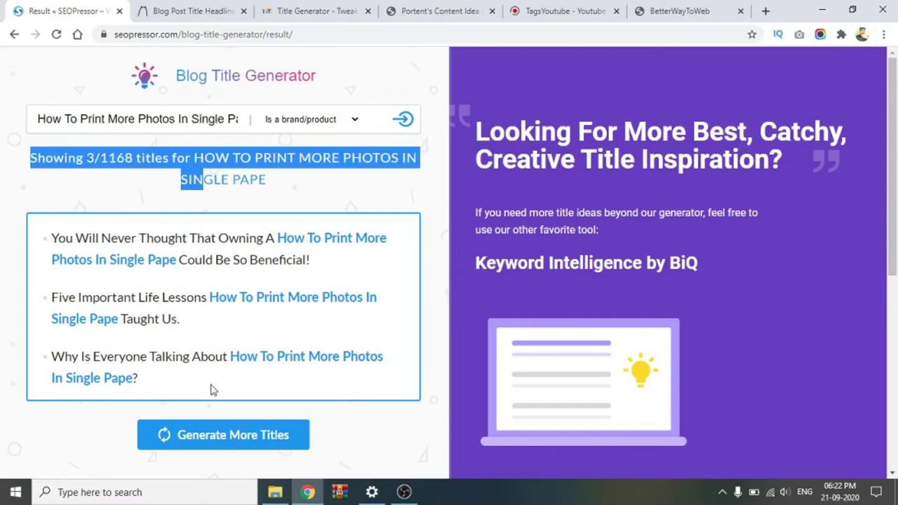
click(251, 438)
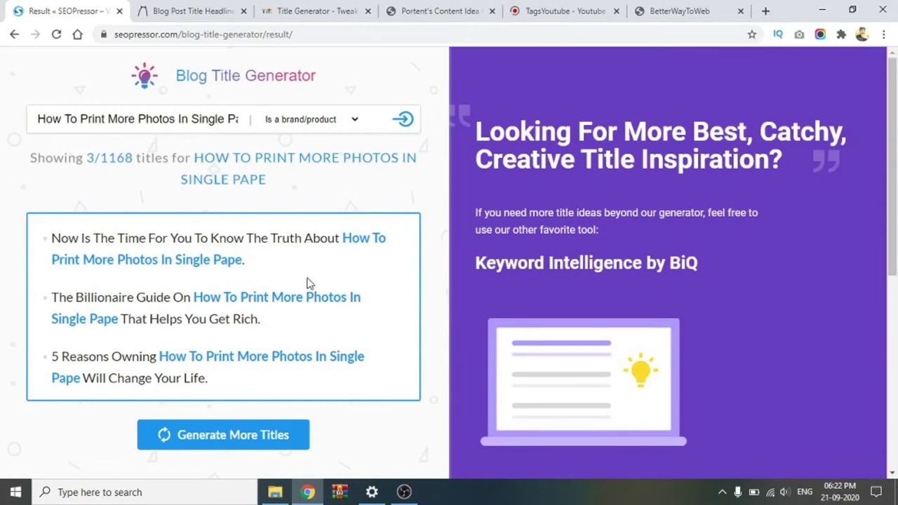
click(202, 19)
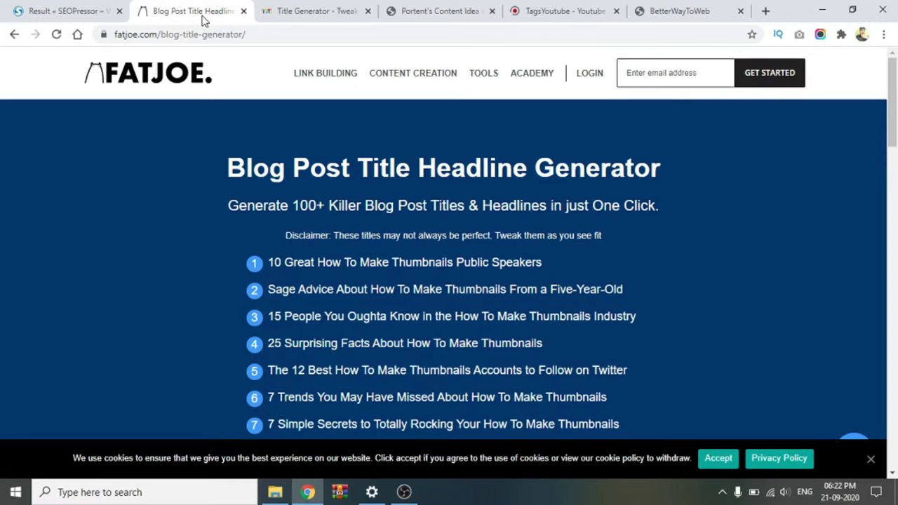
Return to the previous FATJOE page and open Blog Title Generator from the TOOLS menu.
click(14, 35)
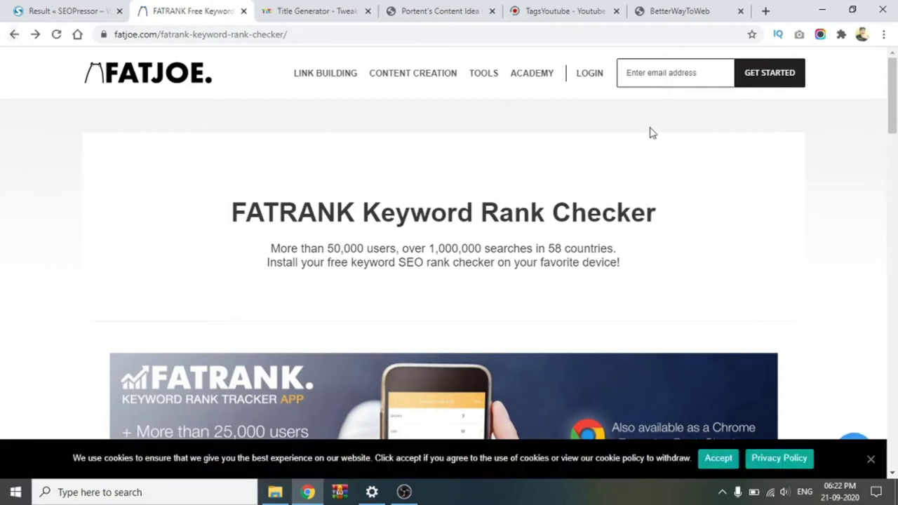
mouse_move(323, 80)
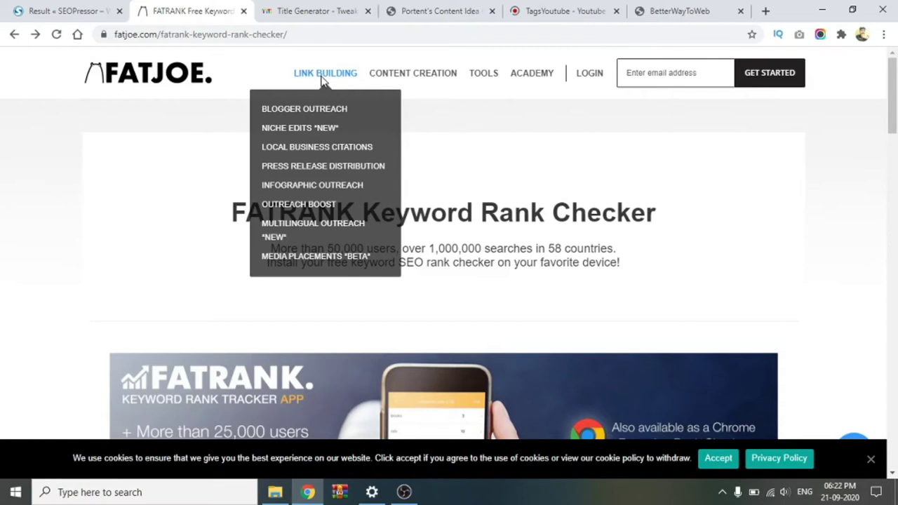
mouse_move(412, 75)
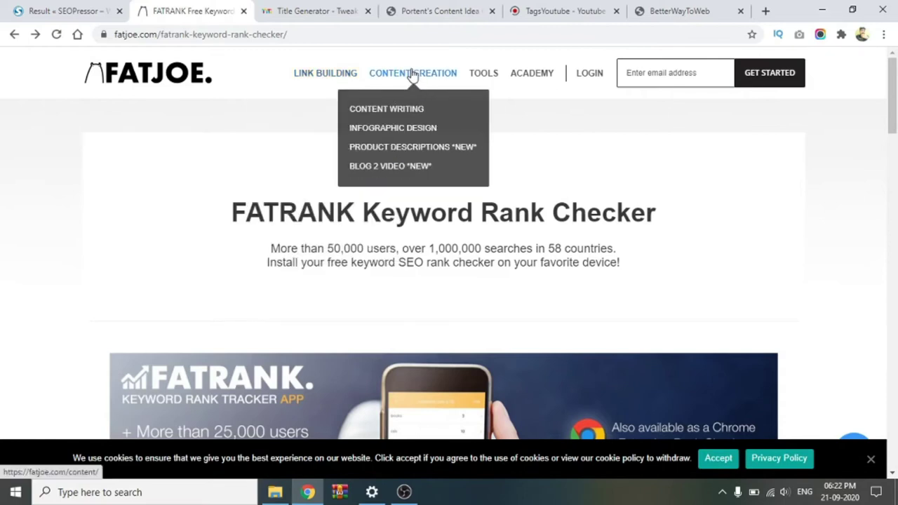
mouse_move(485, 77)
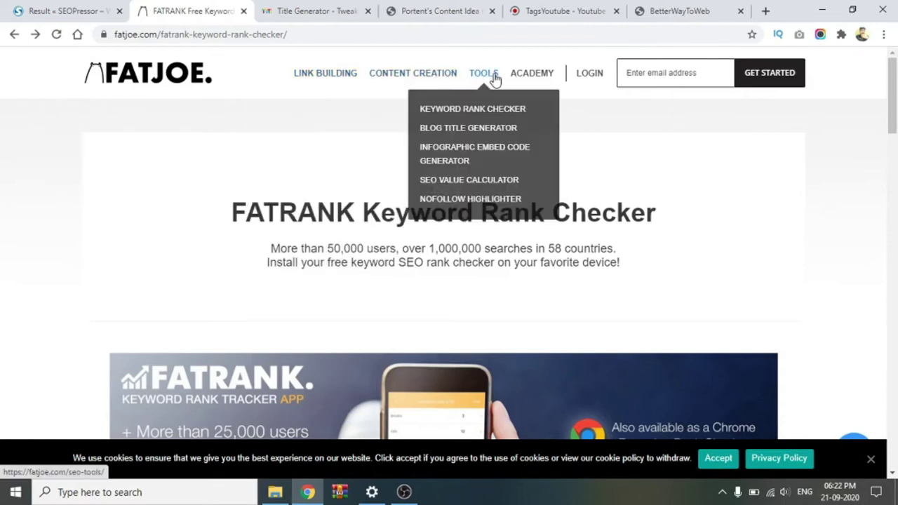
click(463, 133)
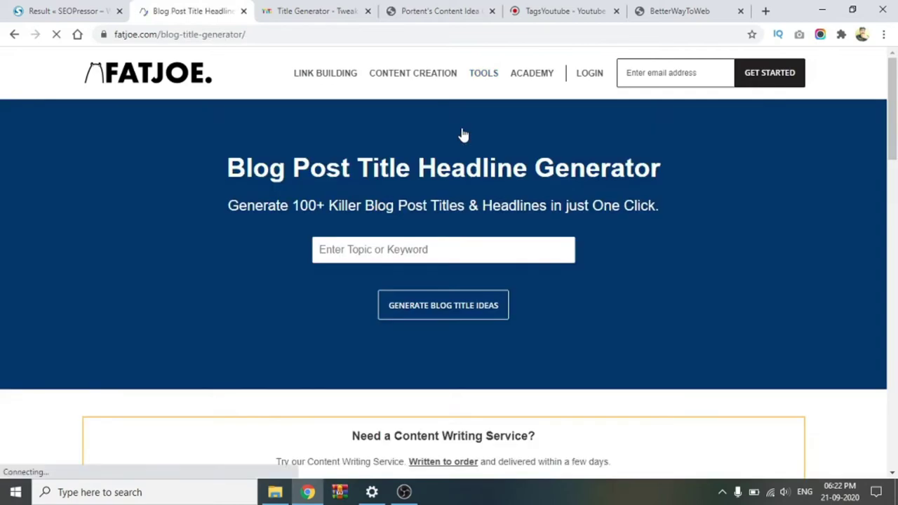
Generate FATJOE headline ideas for 'How To Make Thumbnails' and scroll through the numbered list.
click(442, 253)
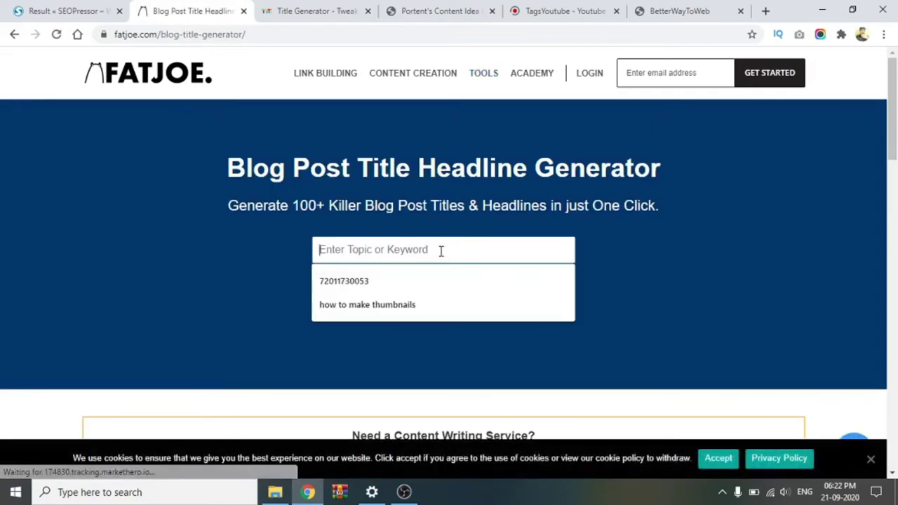
click(419, 305)
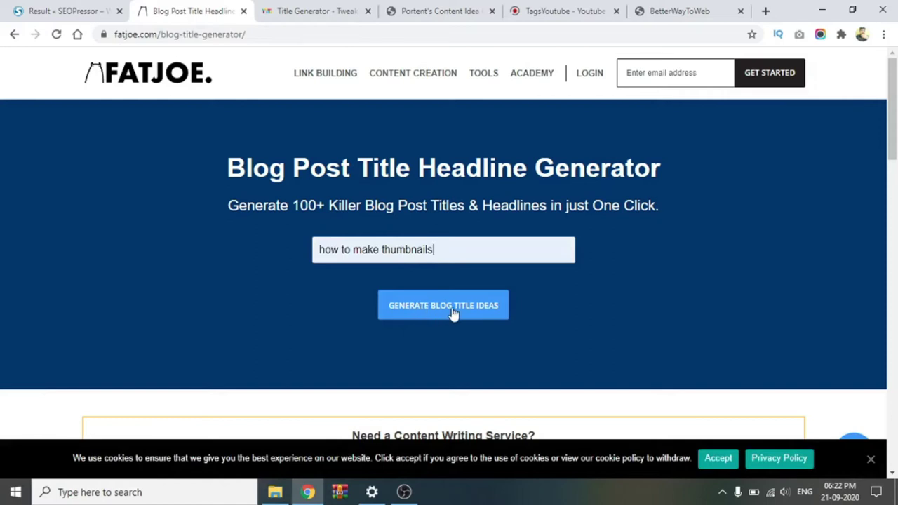
click(453, 309)
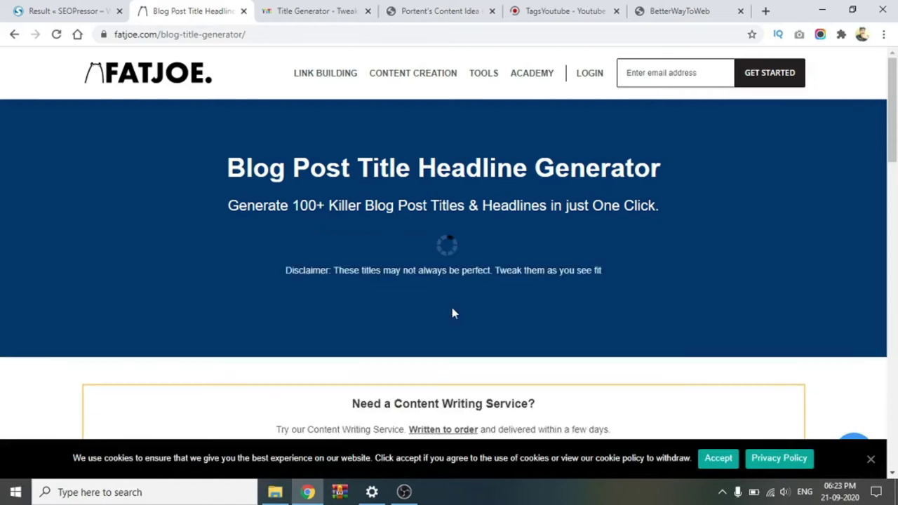
drag(892, 128, 895, 157)
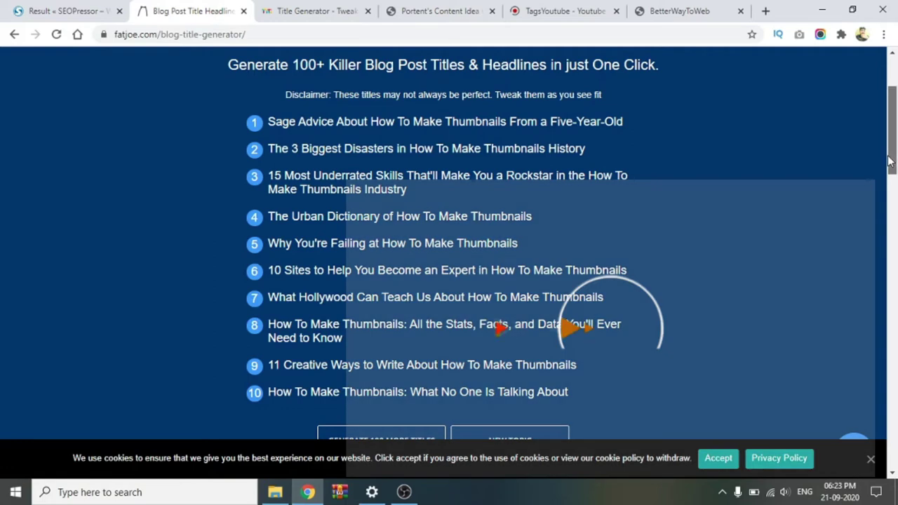
drag(894, 102, 894, 75)
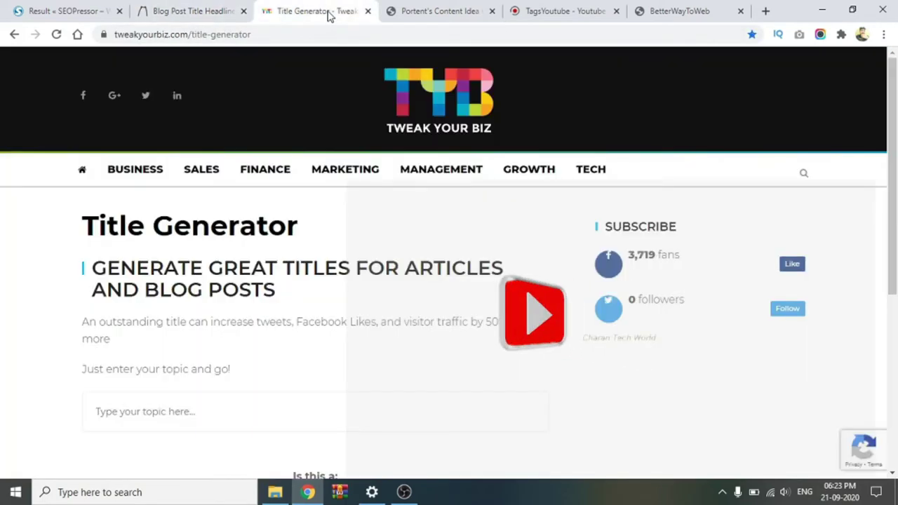
Submit 'make to thumbnails' as the topic in the Tweak Your Biz Title Generator.
click(327, 11)
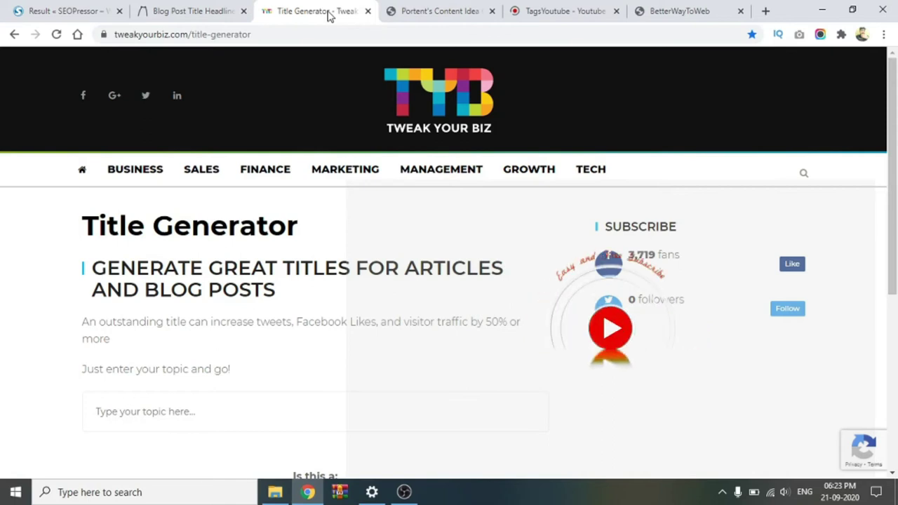
click(231, 411)
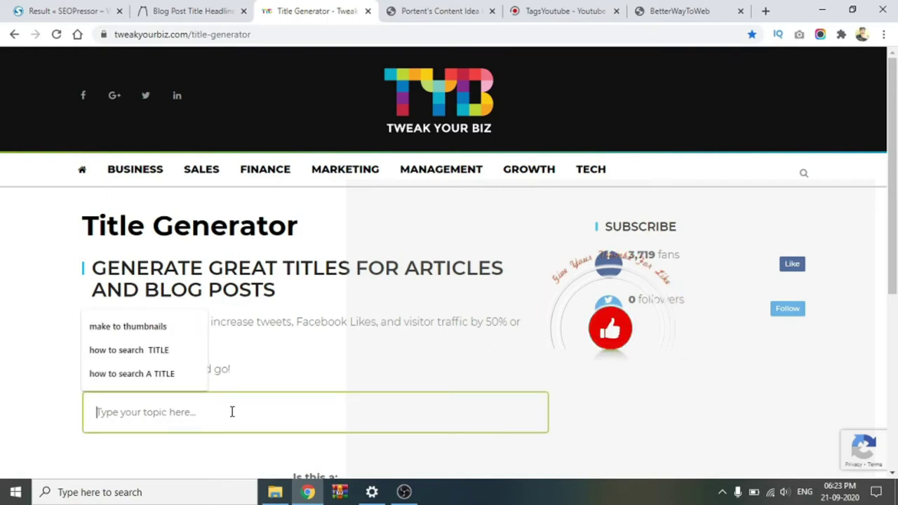
click(136, 326)
key(Return)
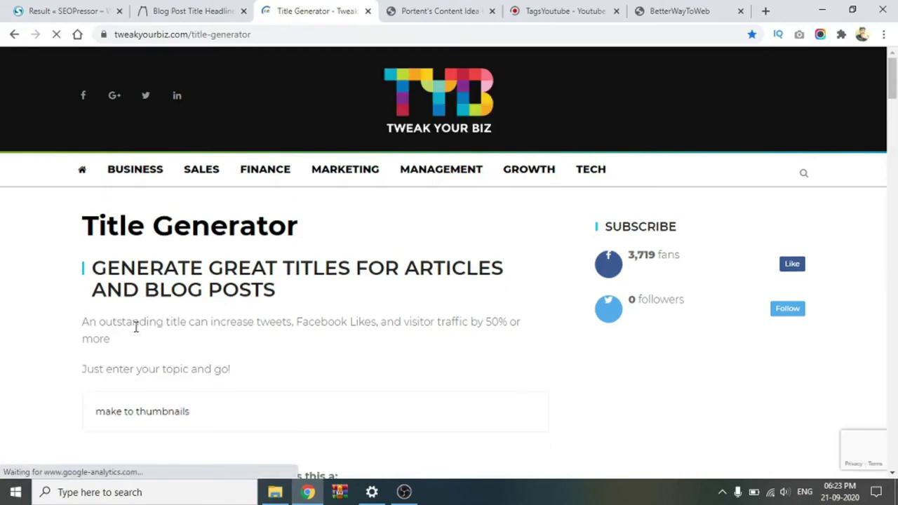
Scroll through the LISTS, HOW TO and QUESTIONS title sections, then go to Portent's generator.
drag(895, 82, 892, 142)
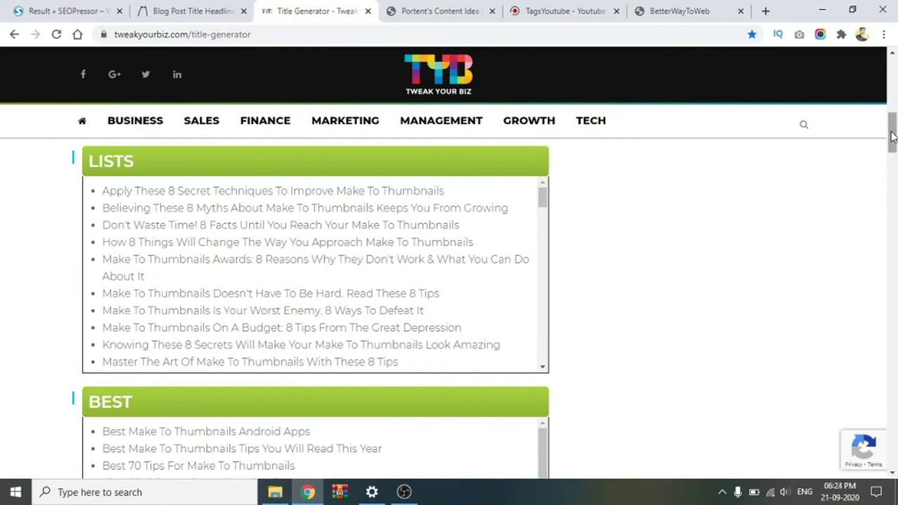
drag(892, 137, 894, 183)
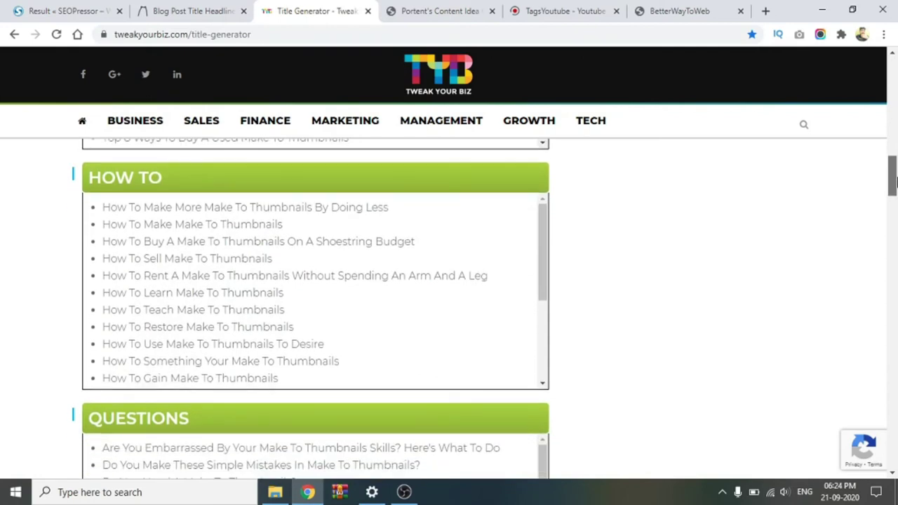
drag(894, 183, 893, 199)
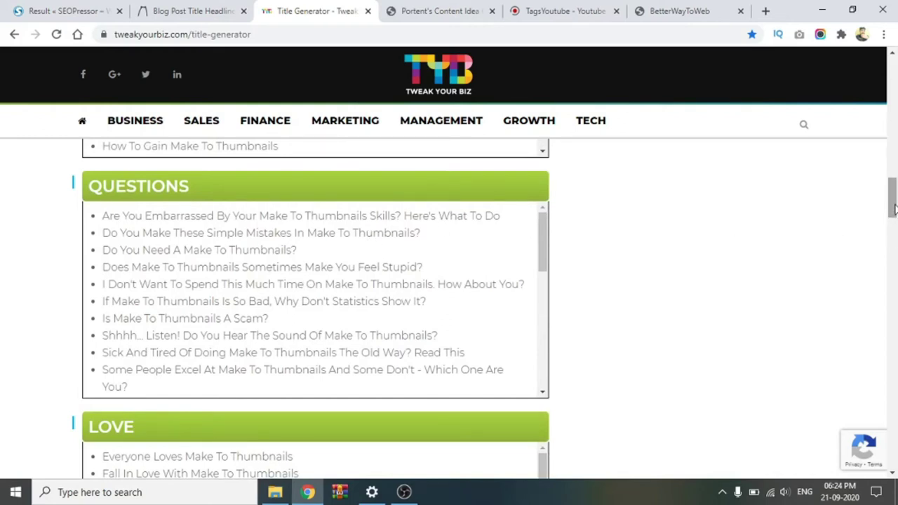
drag(894, 207, 894, 109)
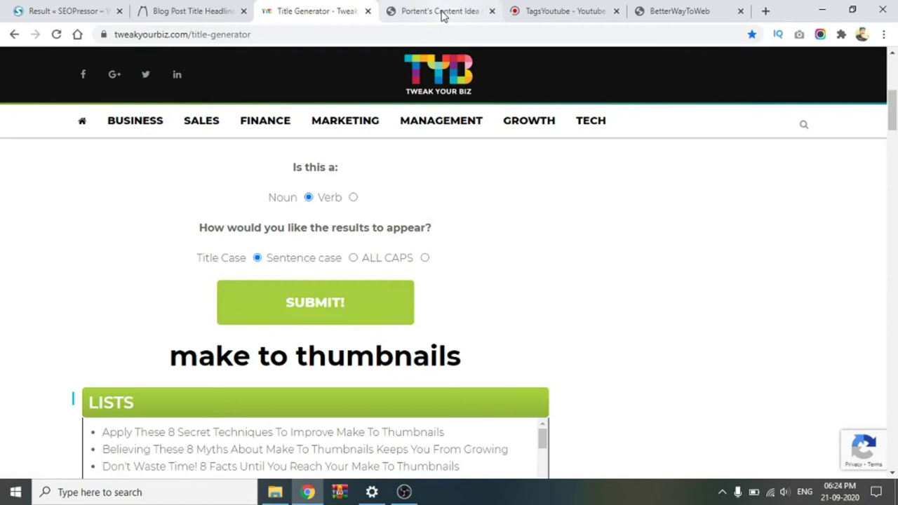
click(442, 13)
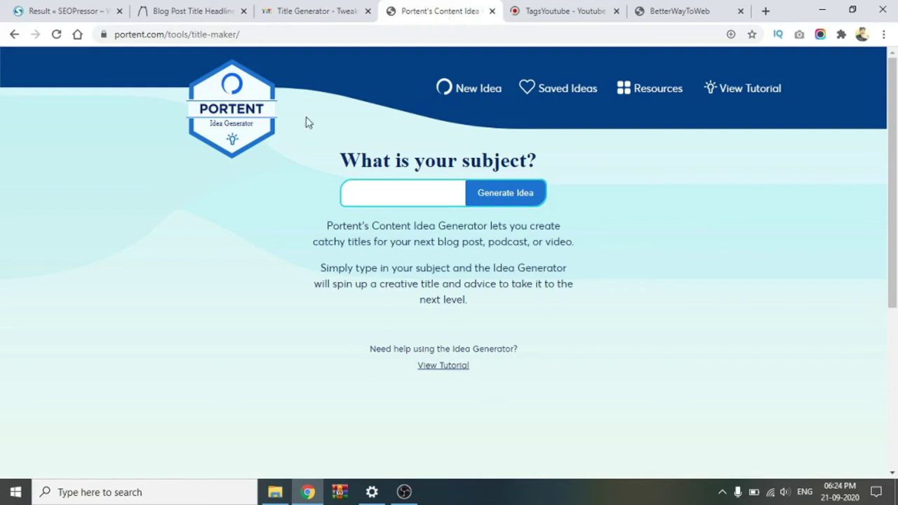
Generate Portent title ideas for 'how to make thumbnails', cycling twice to a new title.
click(419, 194)
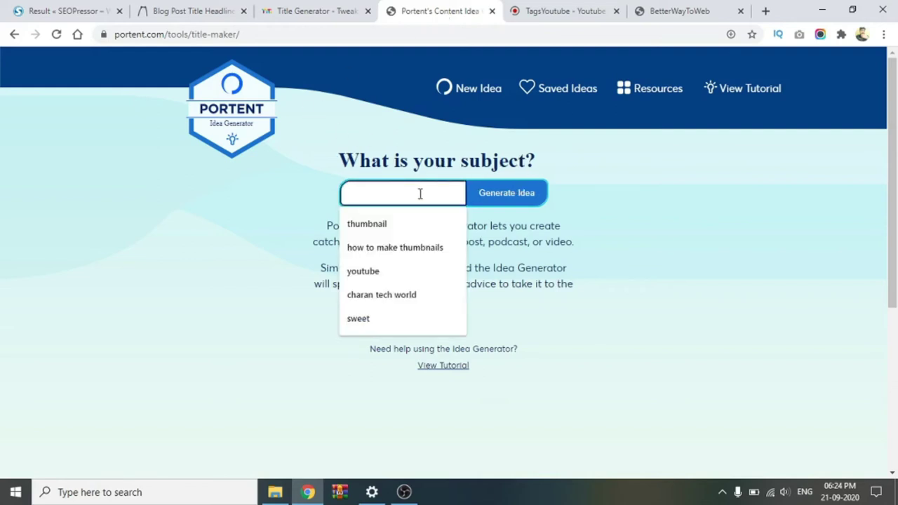
click(411, 251)
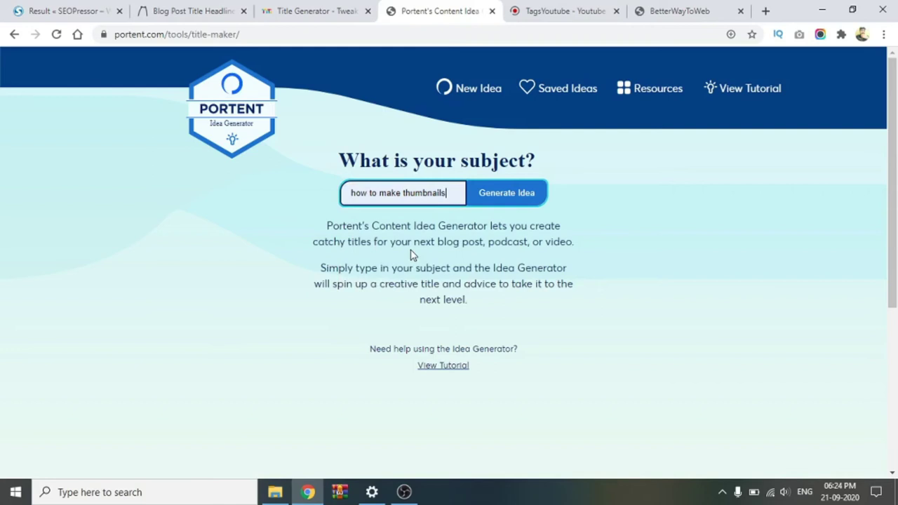
click(505, 196)
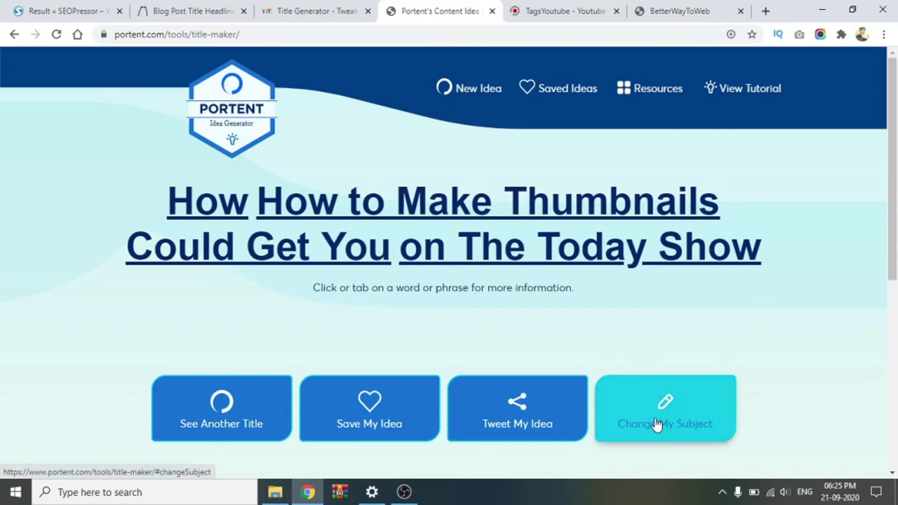
click(225, 419)
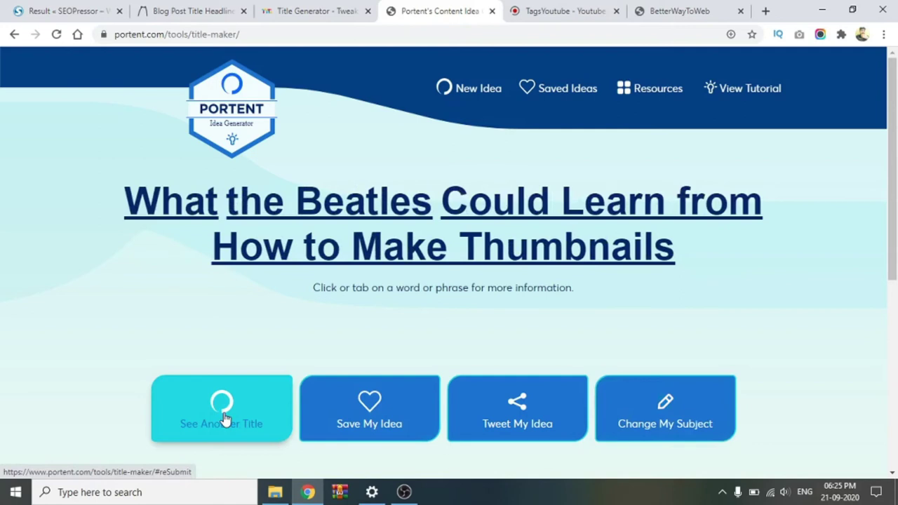
click(224, 419)
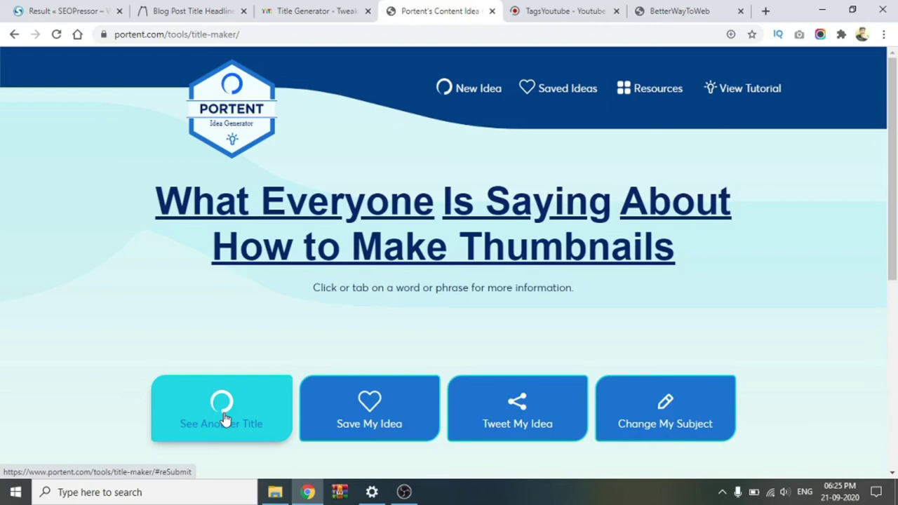
Run a TagsYoutube tag search for the keyword 'how to make thumbnails'.
click(569, 13)
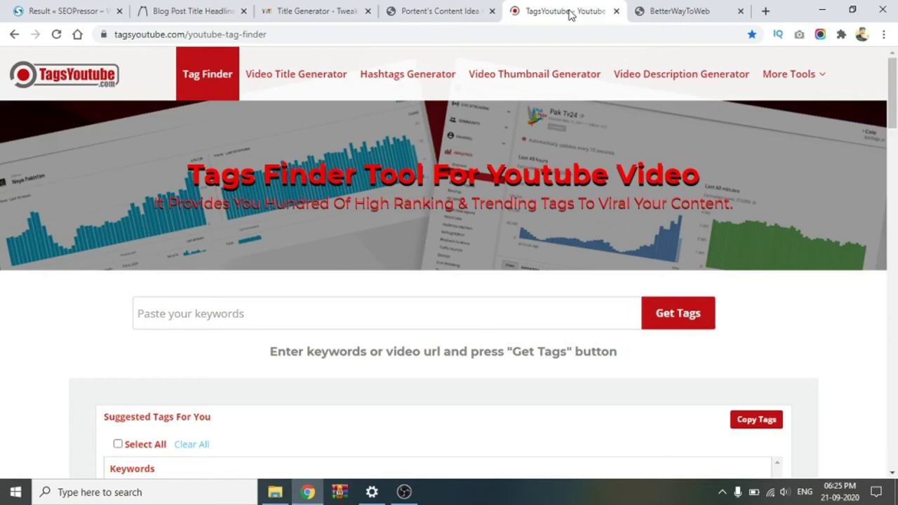
click(345, 318)
text(hio)
key(BackSpace)
key(BackSpace)
text(ow)
key(Return)
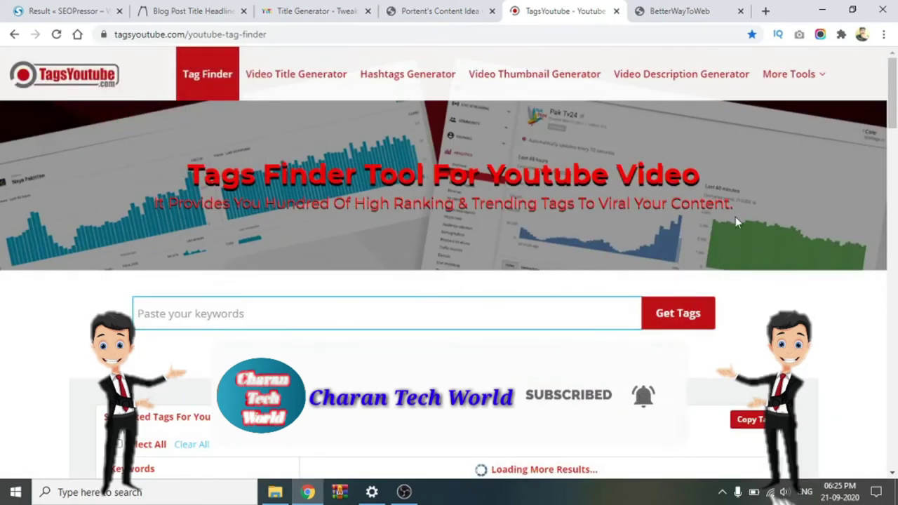
Scroll down to the Suggested Tags list, e.g. 'How to make thumbnails for youtube videos'.
drag(890, 113, 891, 151)
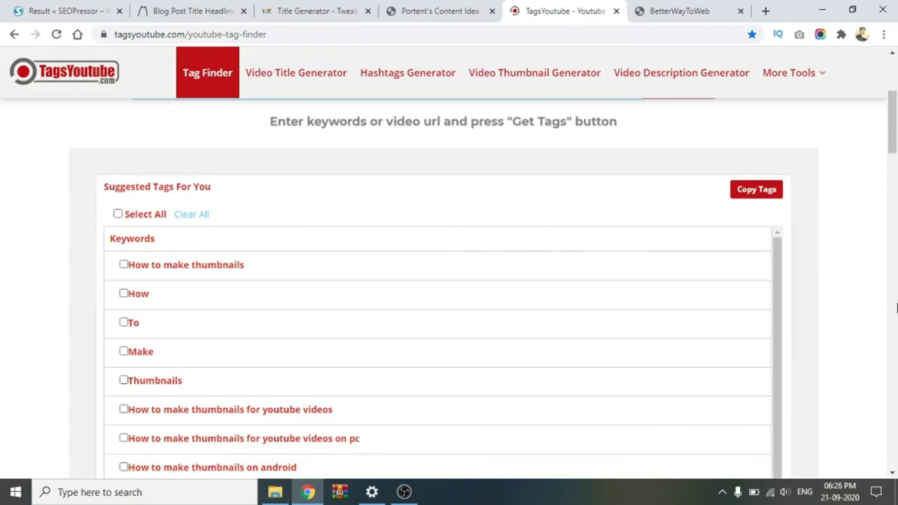
drag(893, 138, 894, 166)
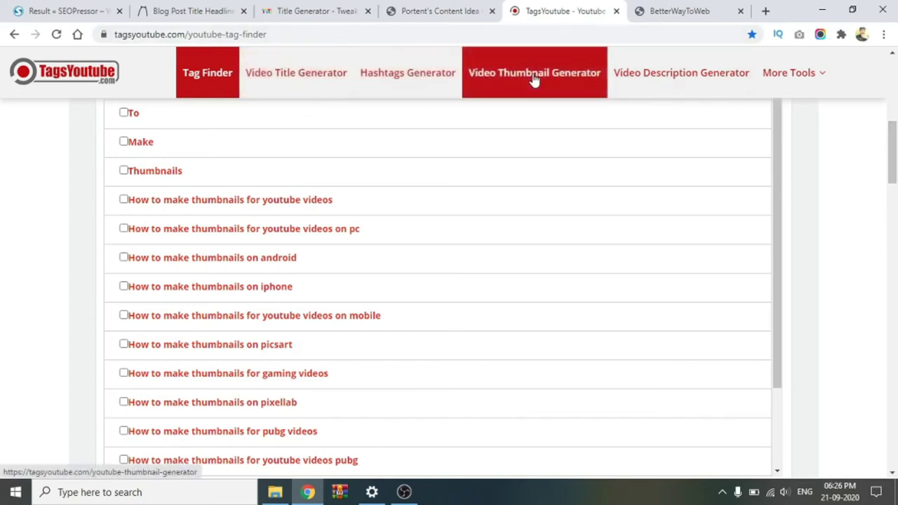
mouse_move(801, 86)
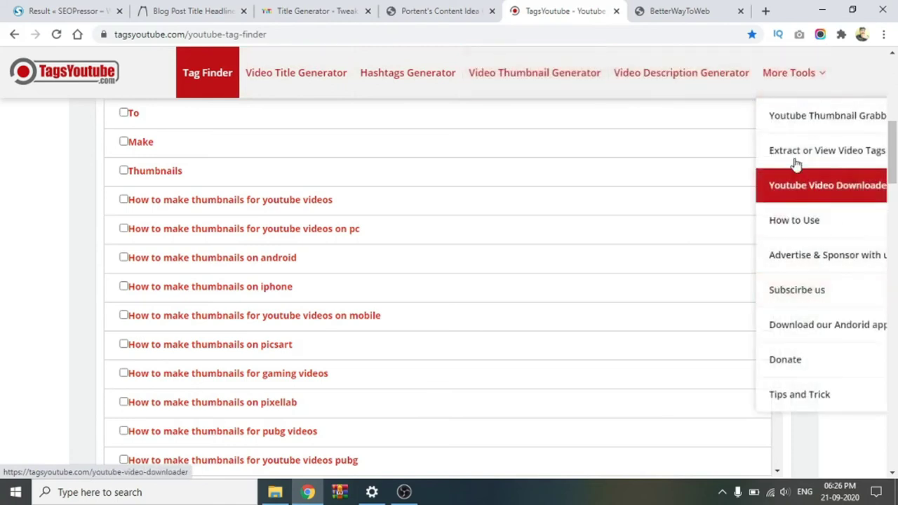
Submit 'how to stop unwanted emails' in the BetterWayToWeb Google Suggest Scraper.
click(681, 11)
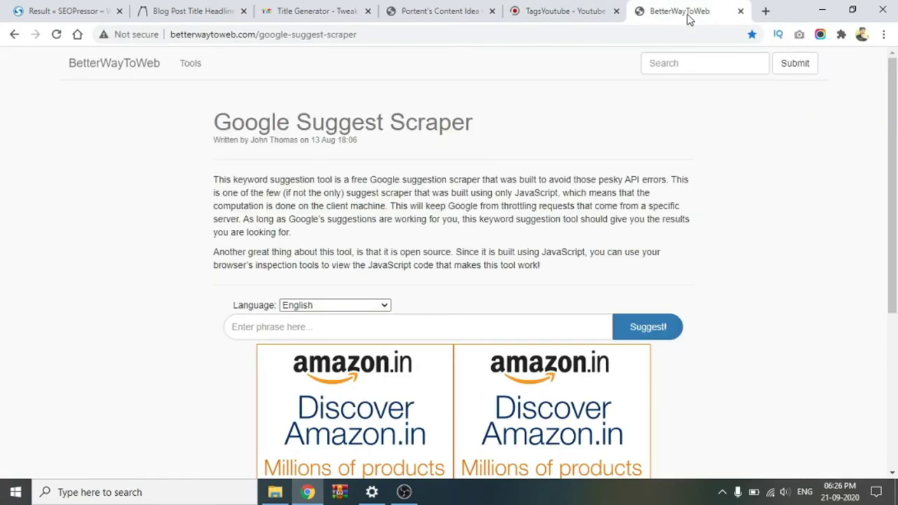
click(453, 330)
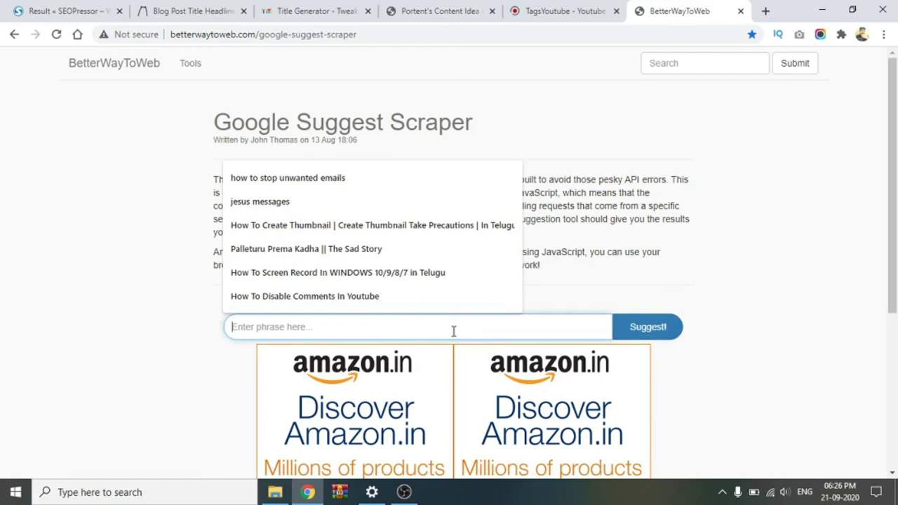
click(332, 179)
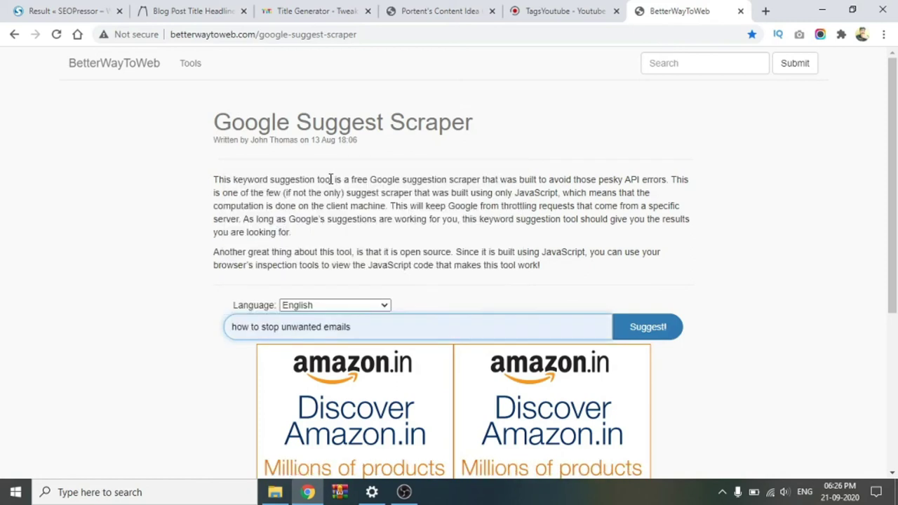
key(Return)
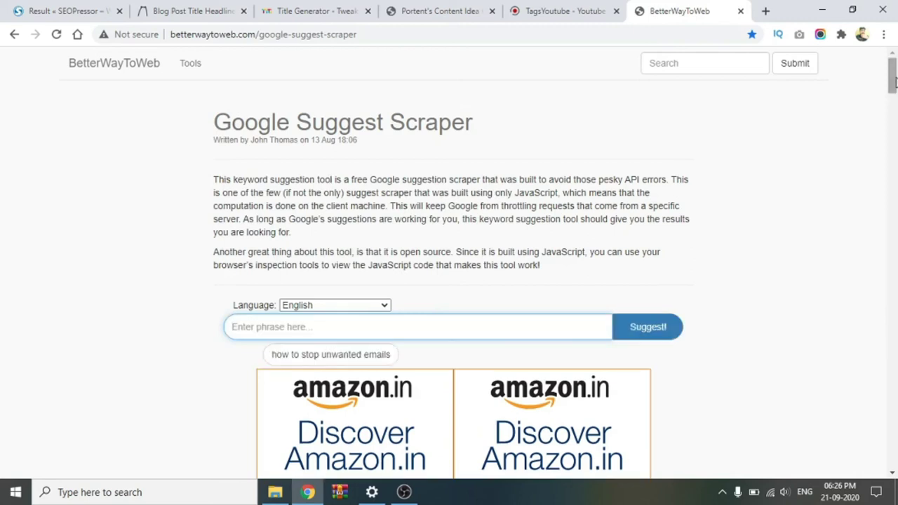
Scroll through the 336 keyword suggestions, such as 'in gmail'.
drag(892, 86, 888, 172)
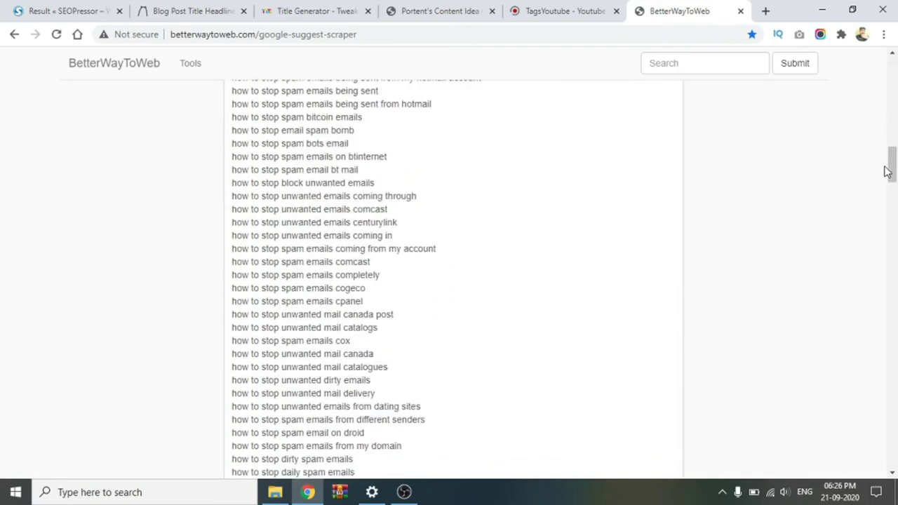
drag(888, 172, 892, 216)
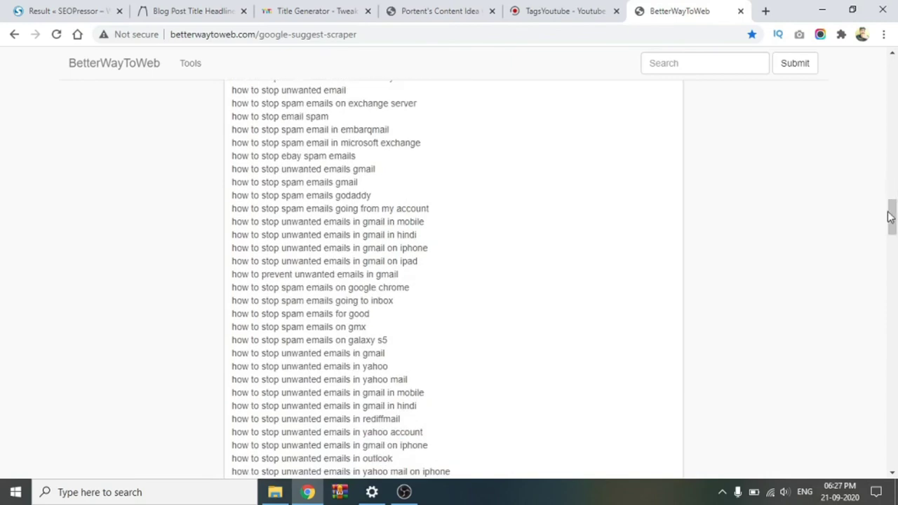
drag(892, 210, 893, 300)
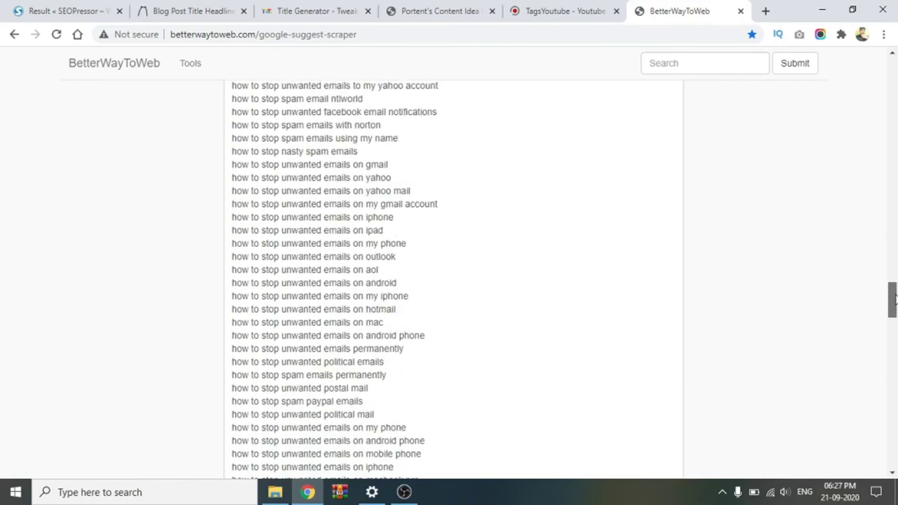
click(894, 178)
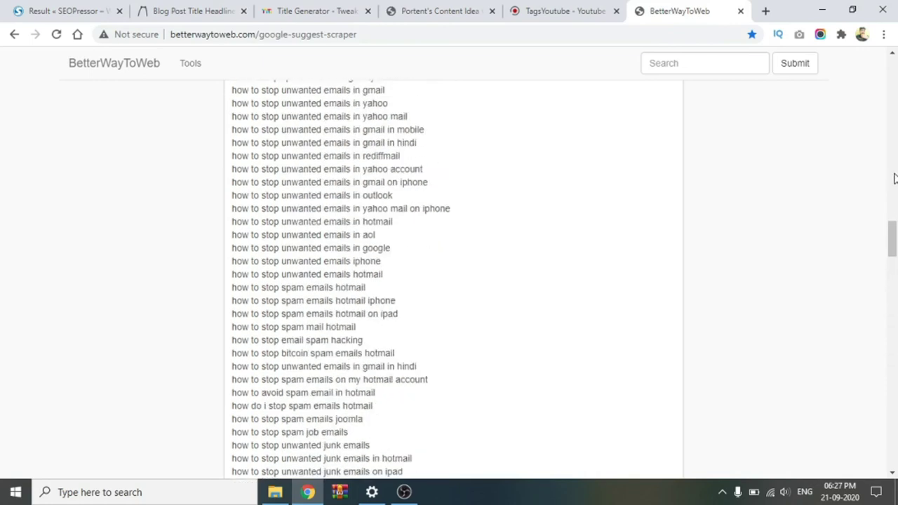
drag(894, 178, 894, 102)
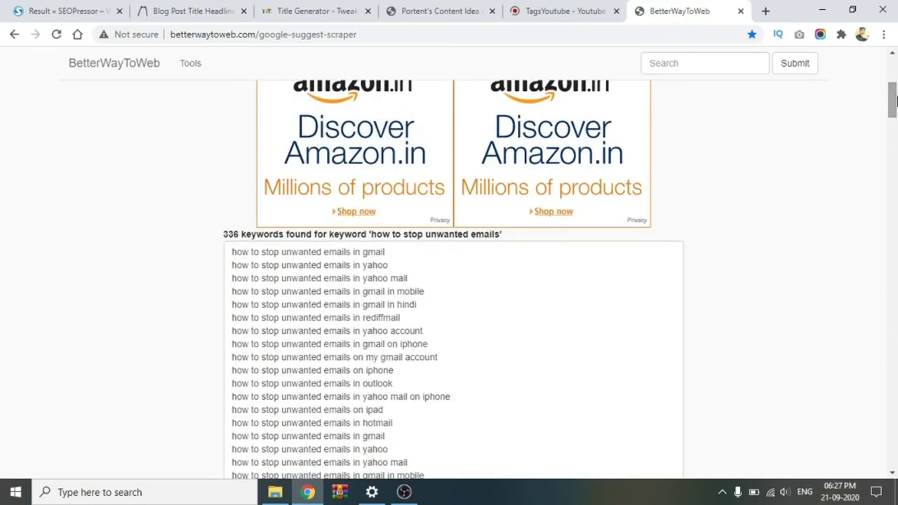